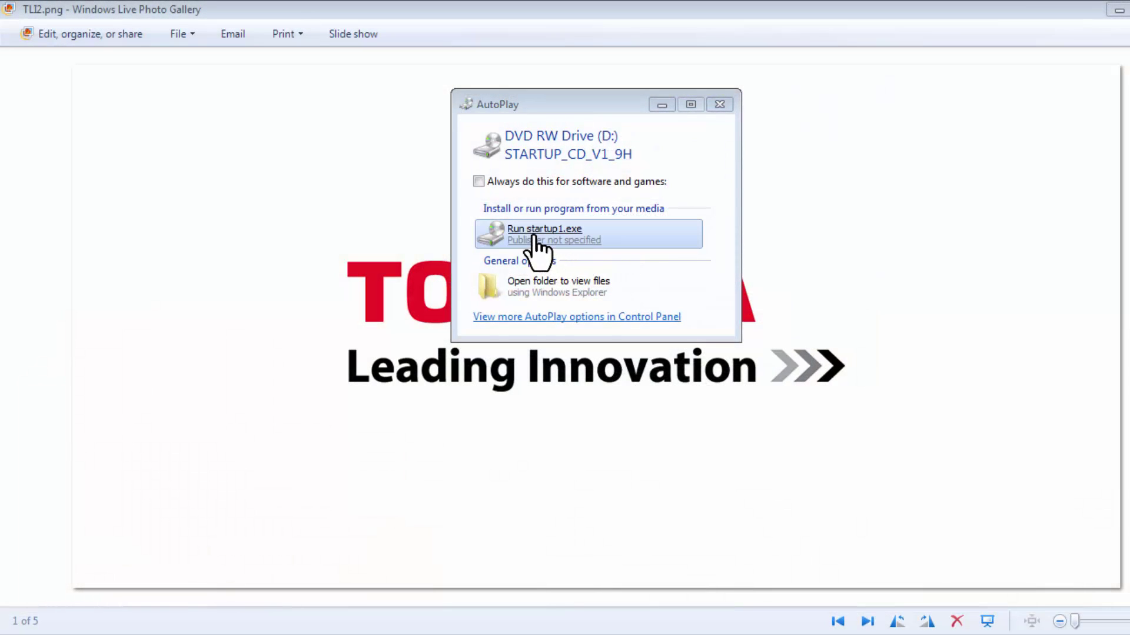
- Run startup1.exe from the STARTUP_CD_V1_9H disc through AutoPlay
click(533, 235)
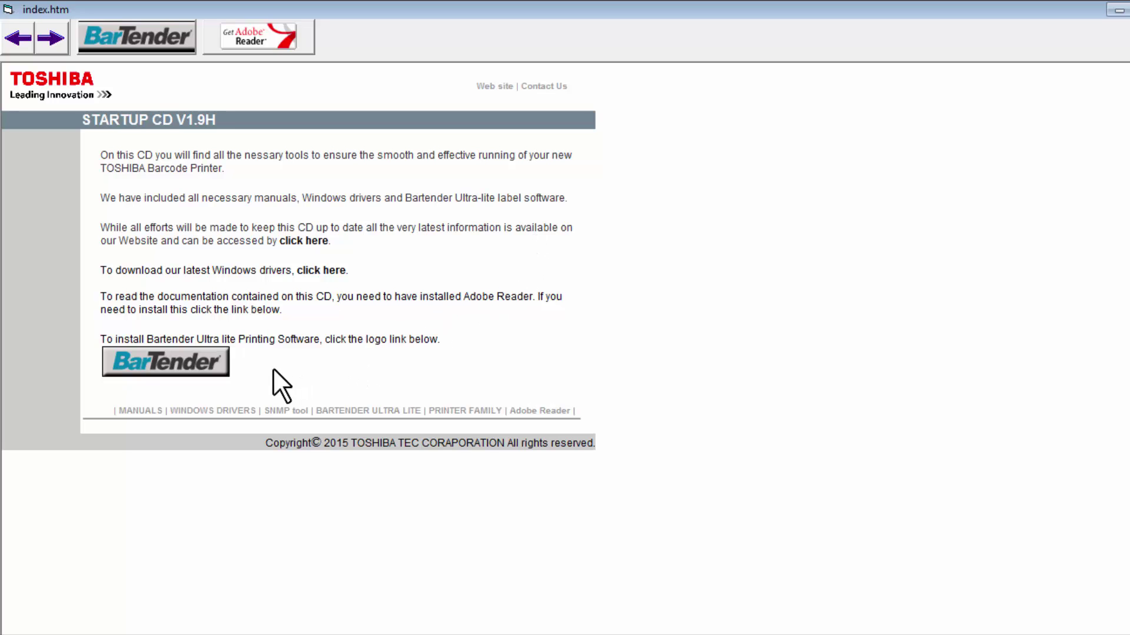
- Go to the BarTender Ultra Lite install page from the Toshiba Startup CD menu
click(208, 364)
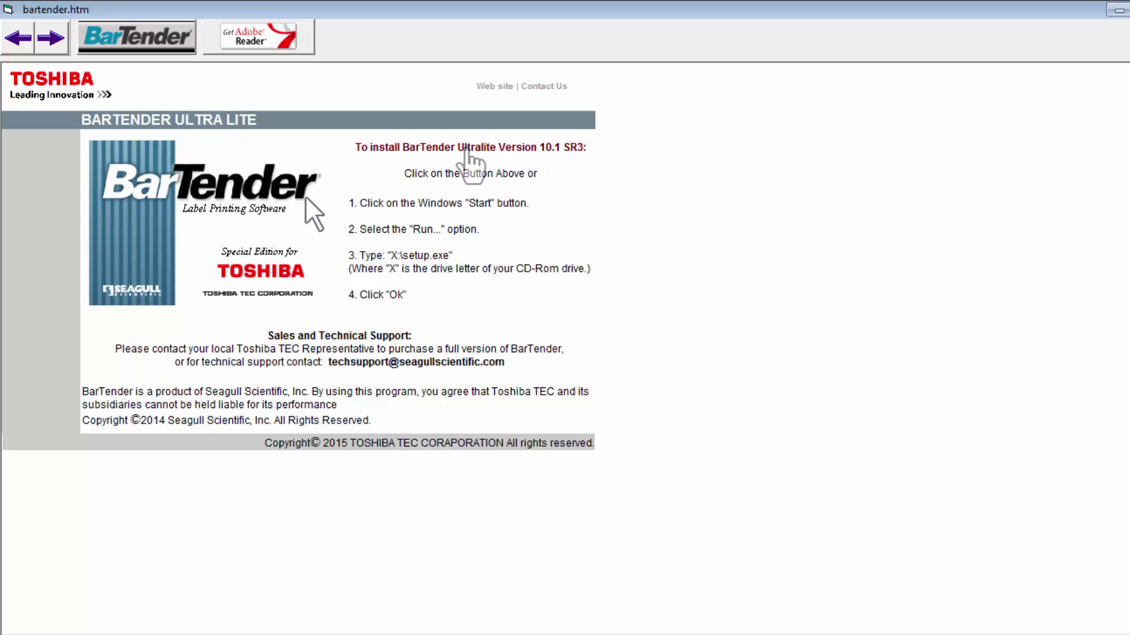
- Launch BarTender setup.exe from the CD, allowing it to run past the download and security warnings
click(467, 149)
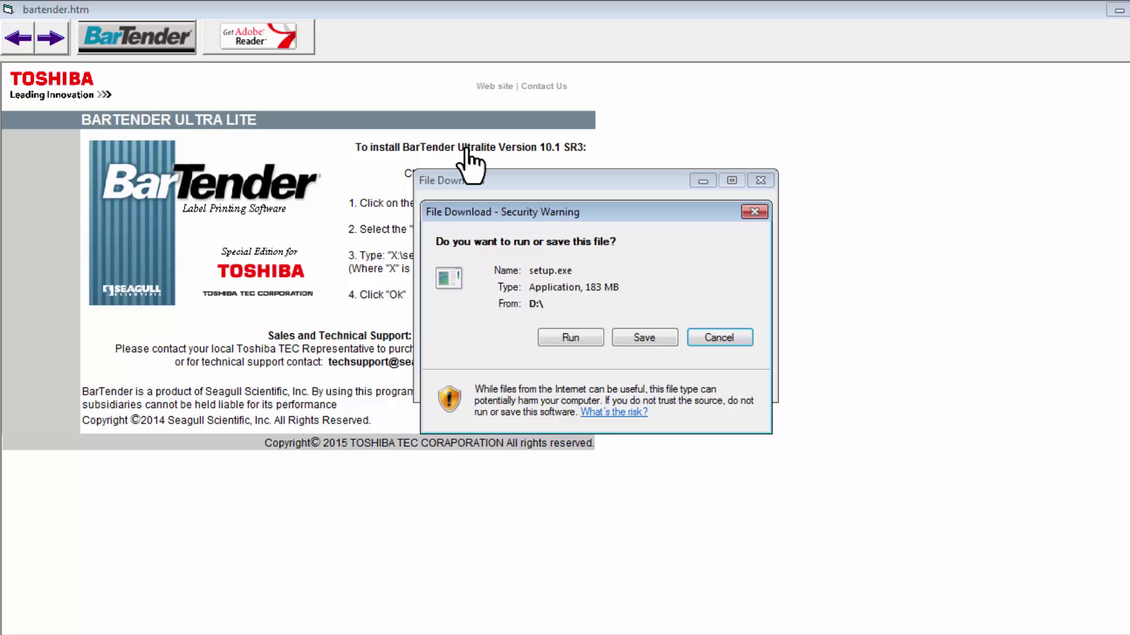
click(593, 339)
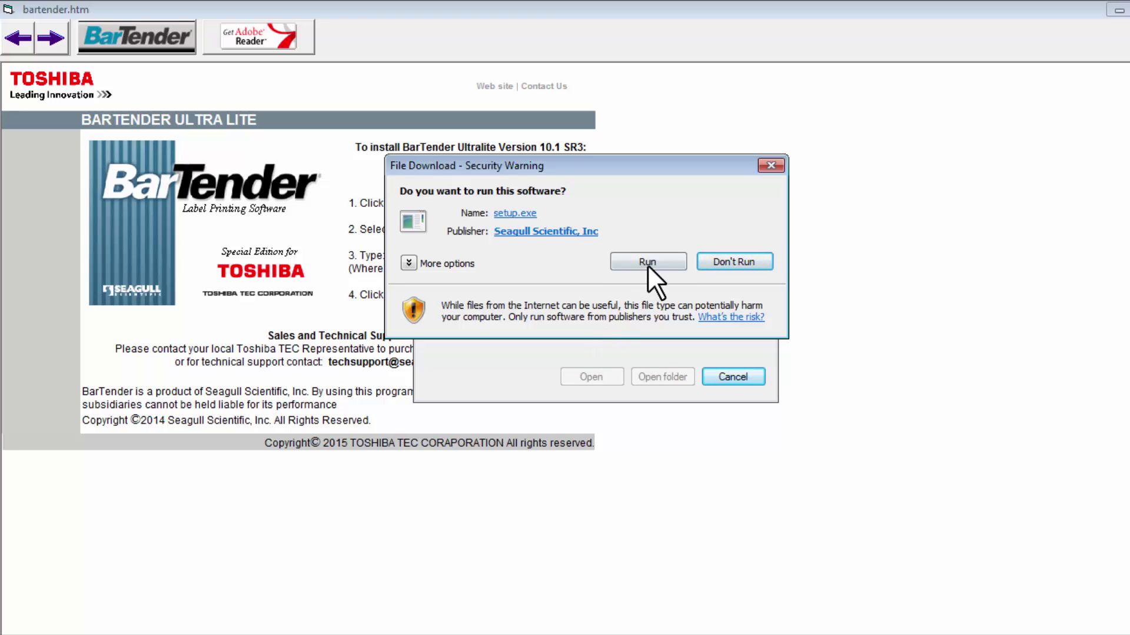
click(666, 262)
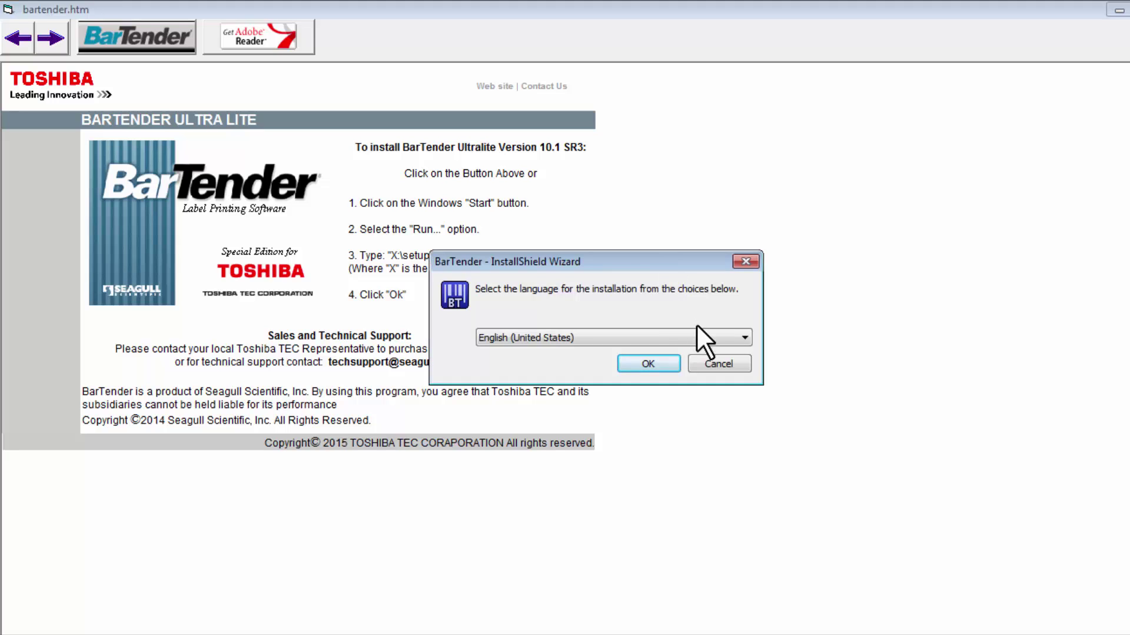
- Confirm English (United States) as the InstallShield installation language
click(736, 335)
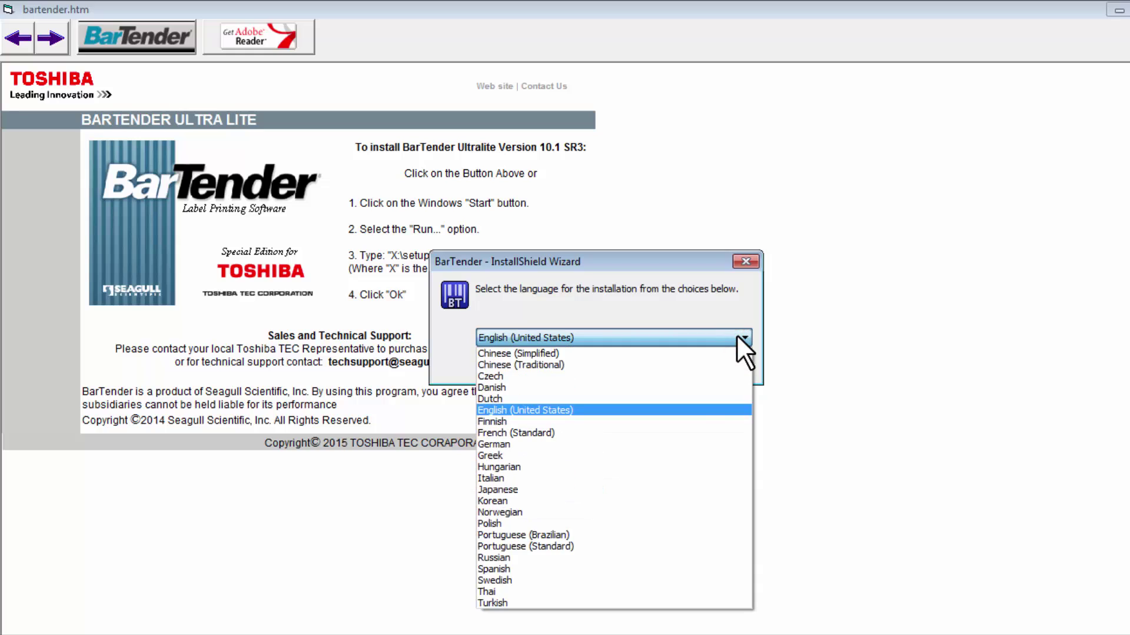
click(737, 337)
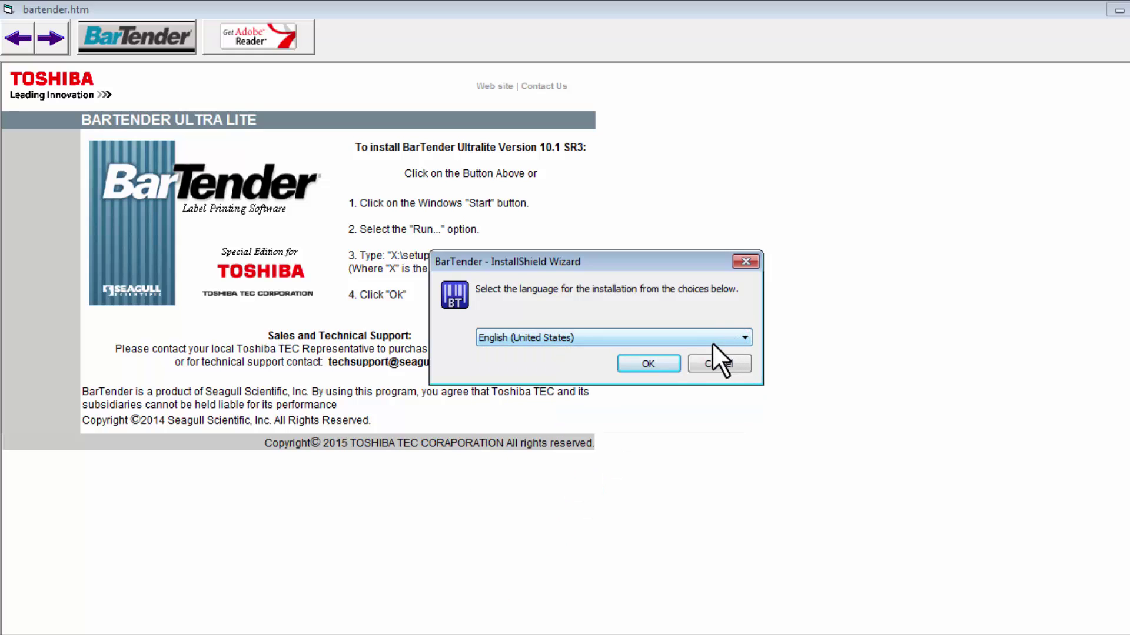
click(668, 362)
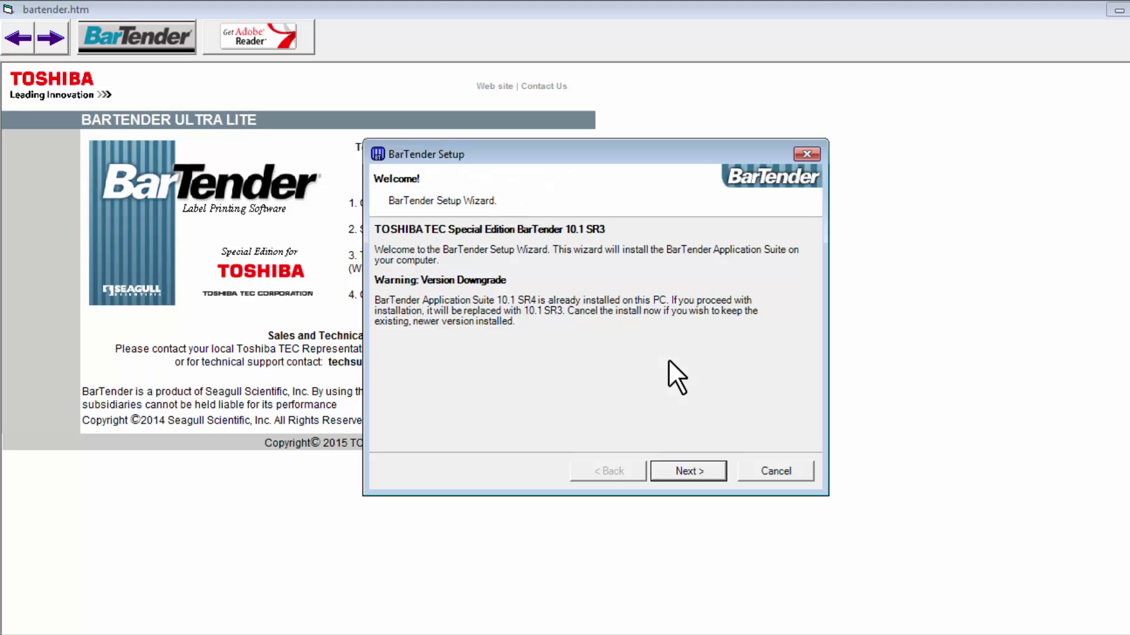
- Accept the licence terms and install BarTender with default features into the default UltraLite folder
click(698, 469)
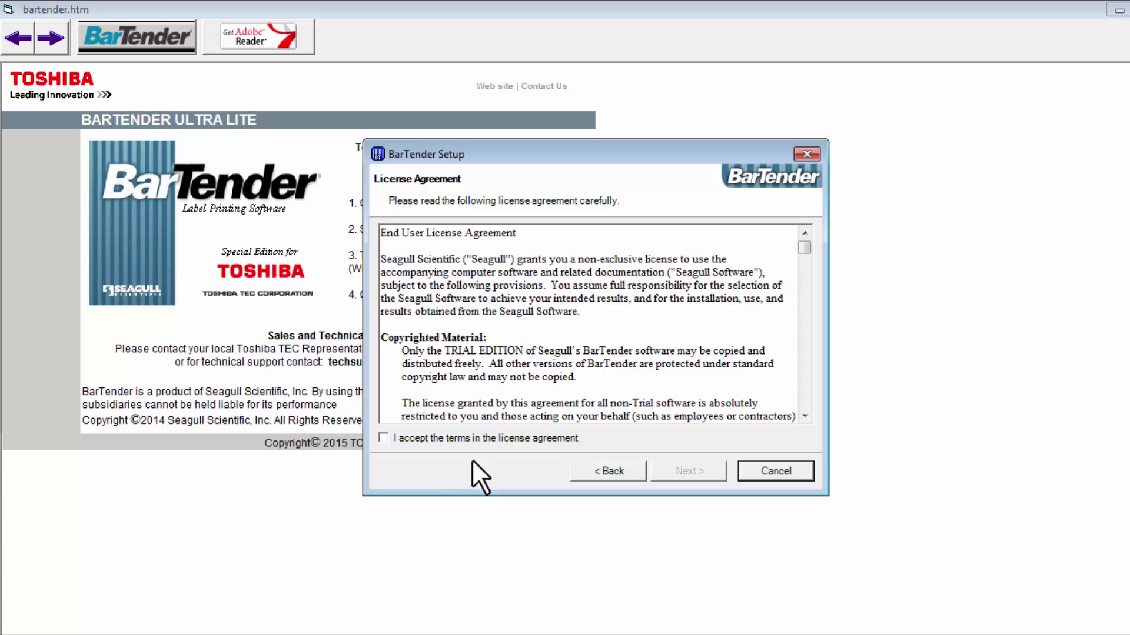
click(384, 438)
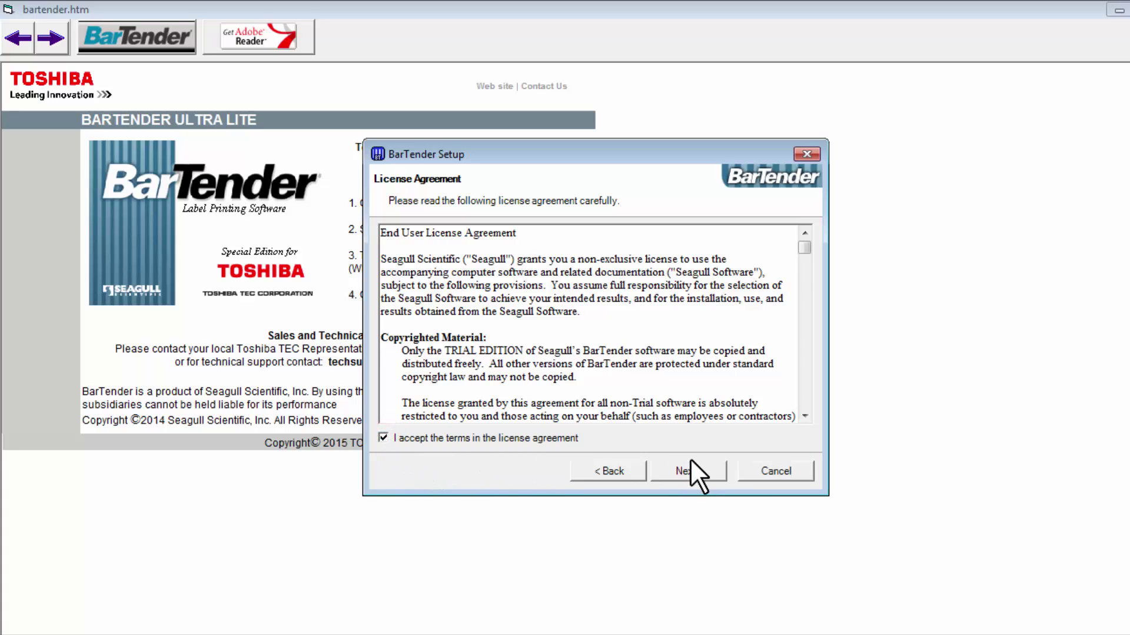
click(709, 470)
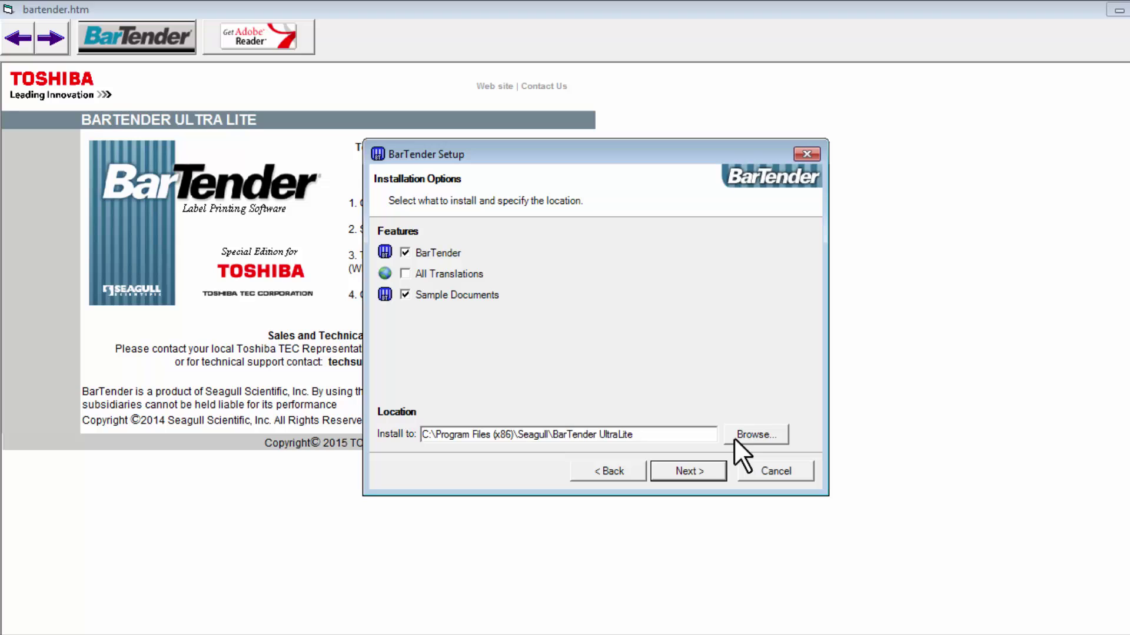
click(711, 474)
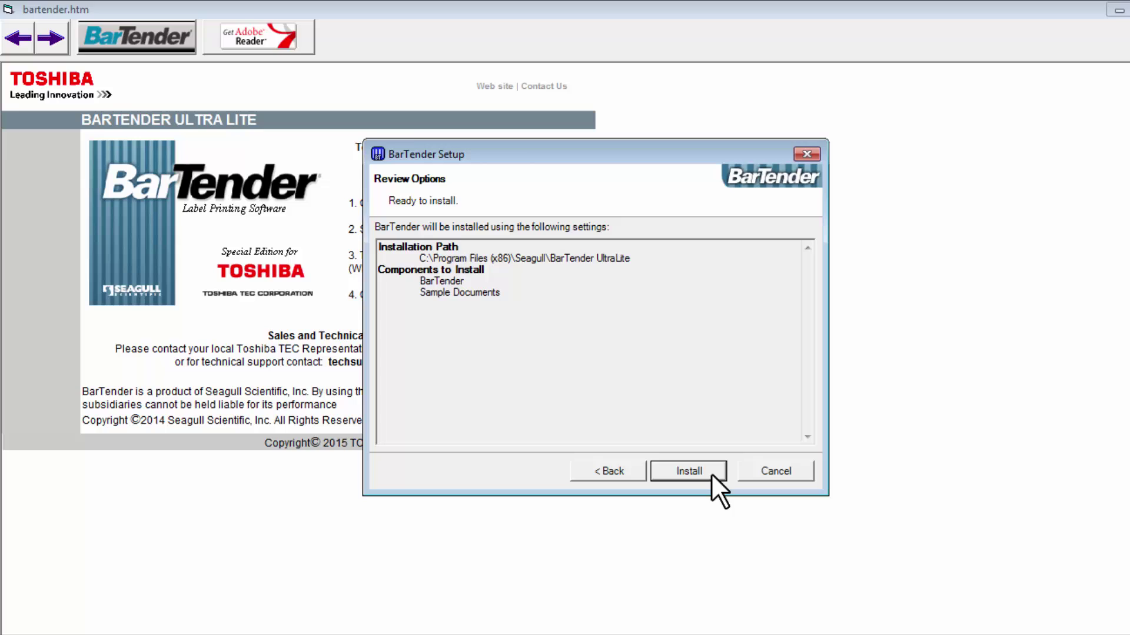
click(710, 473)
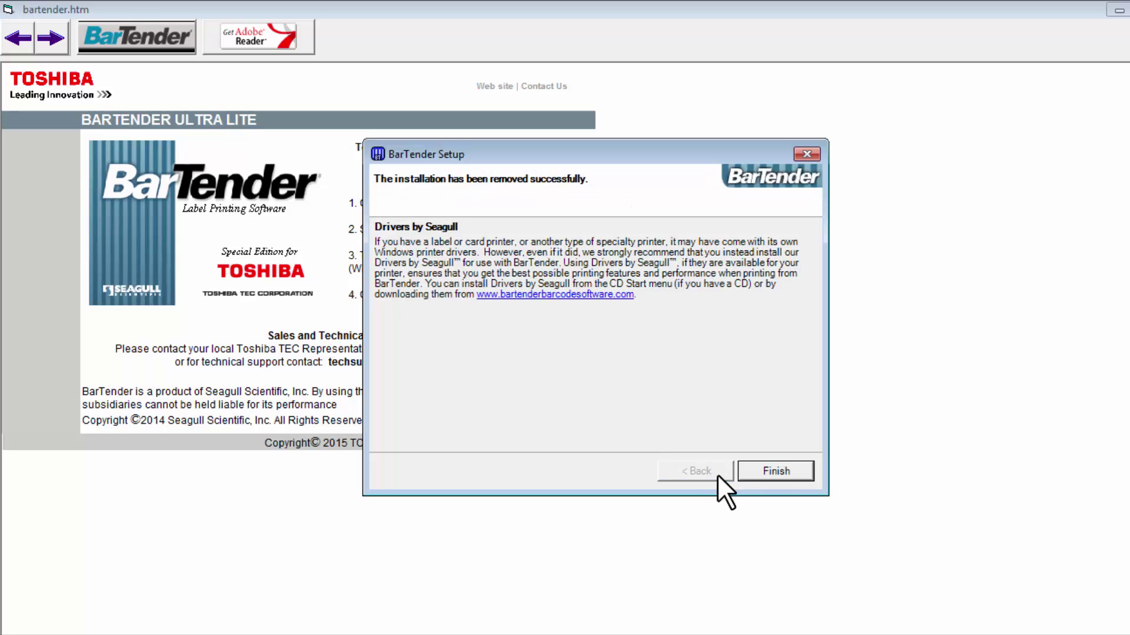
- Finish setup with the manual, BarTender launch and desktop shortcut options left checked
click(798, 471)
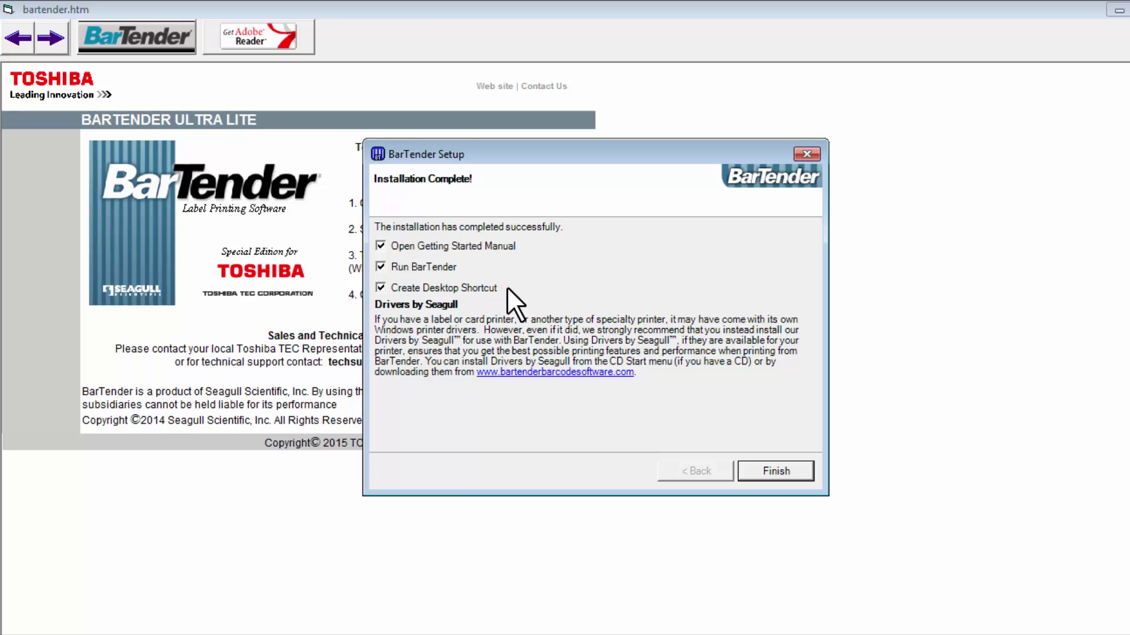
click(800, 471)
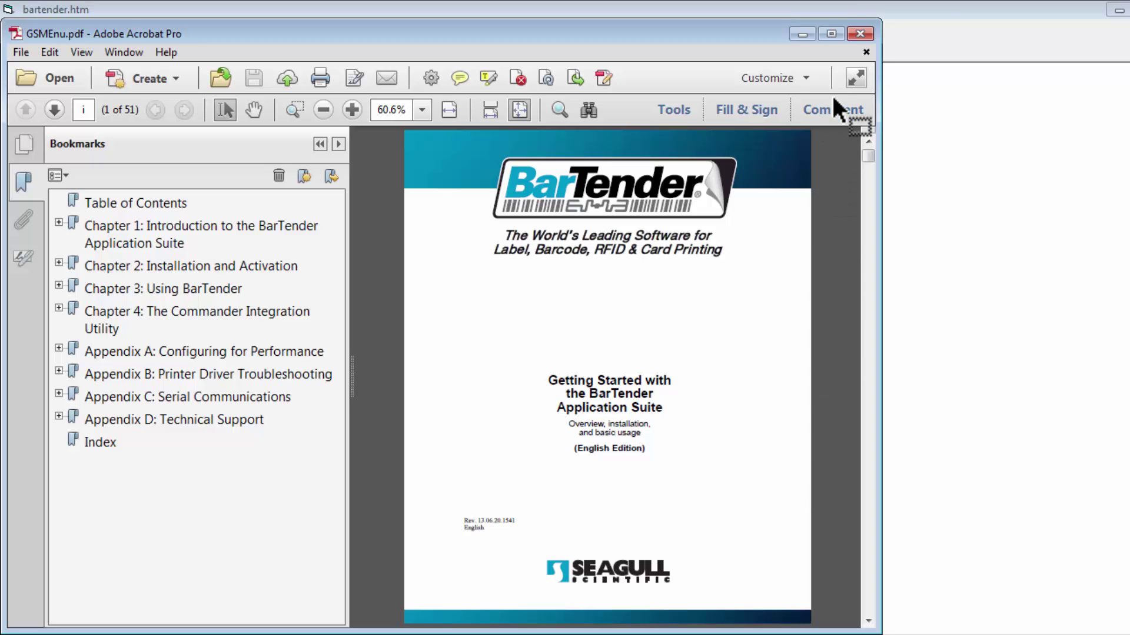
- Minimize the GSMEnu.pdf Getting Started manual in Adobe Acrobat Pro
click(805, 34)
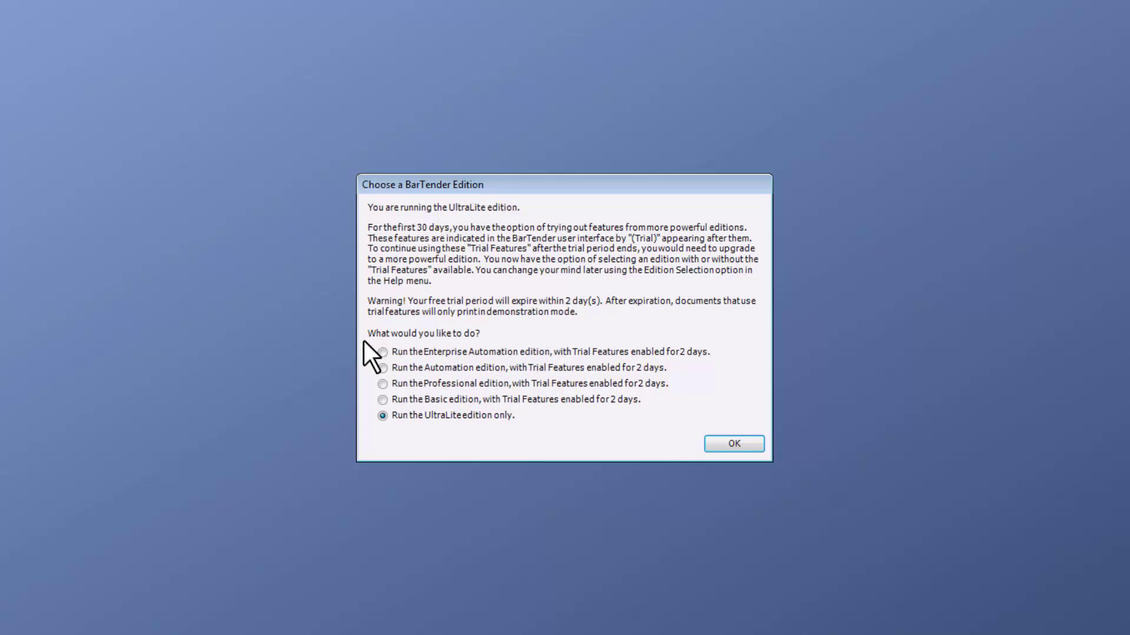
- Choose 'Run the Enterprise Automation edition, with Trial Features' as the BarTender edition
click(383, 351)
click(714, 444)
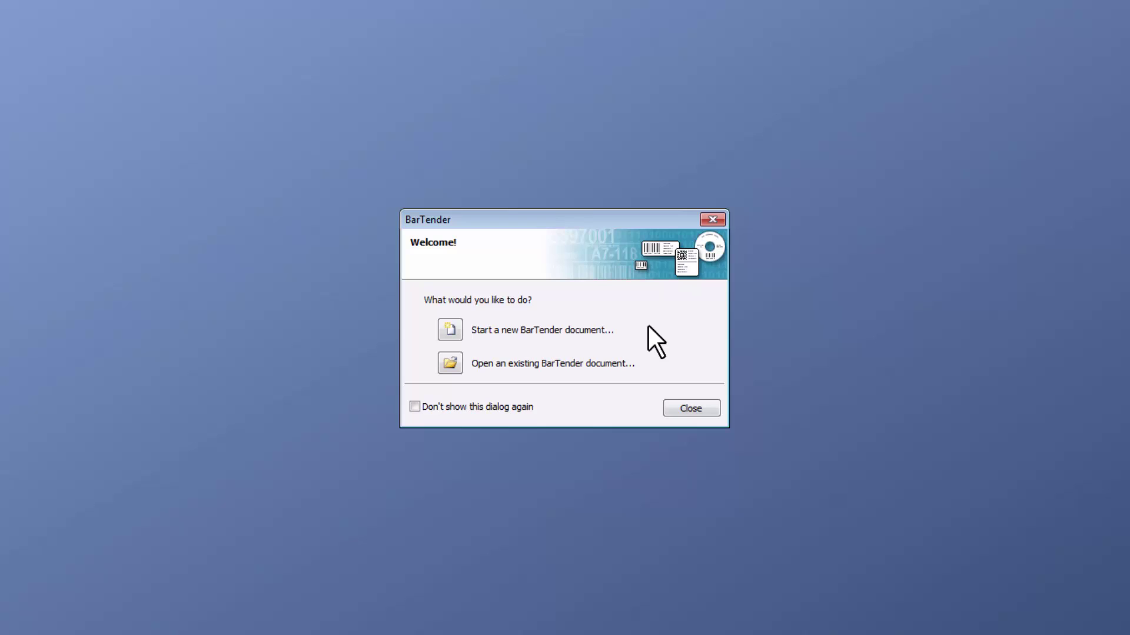
- Start a new BarTender document from the Welcome dialog
click(454, 329)
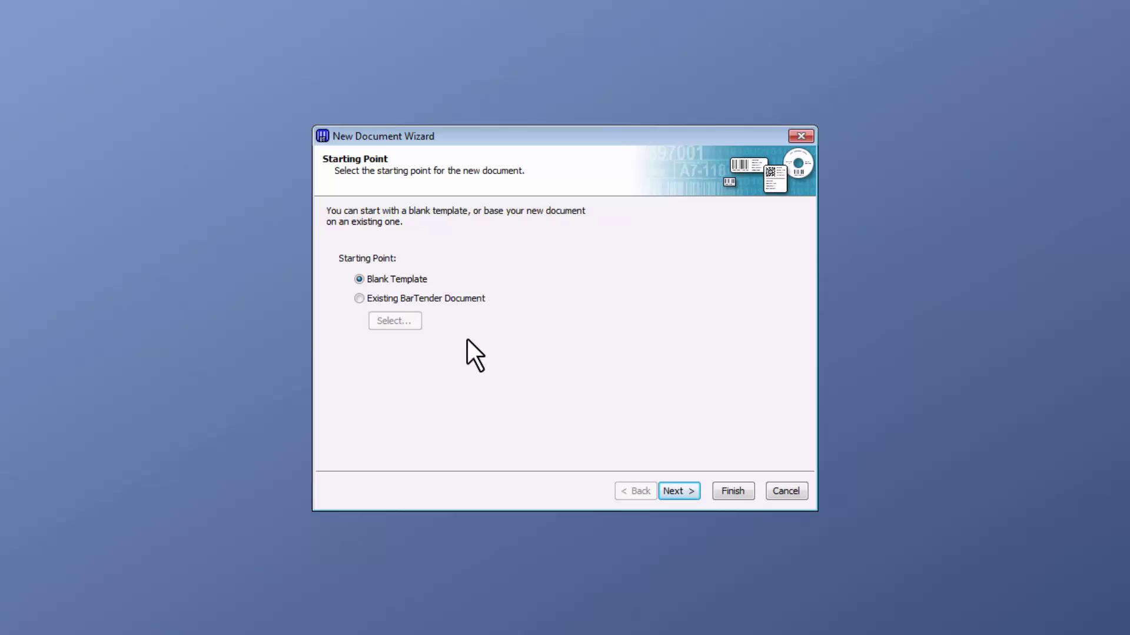
- Keep Blank Template and the TOSHIBA B-FV4 printer, choose predefined 04.000x06.000 stock, and finish the wizard
click(684, 491)
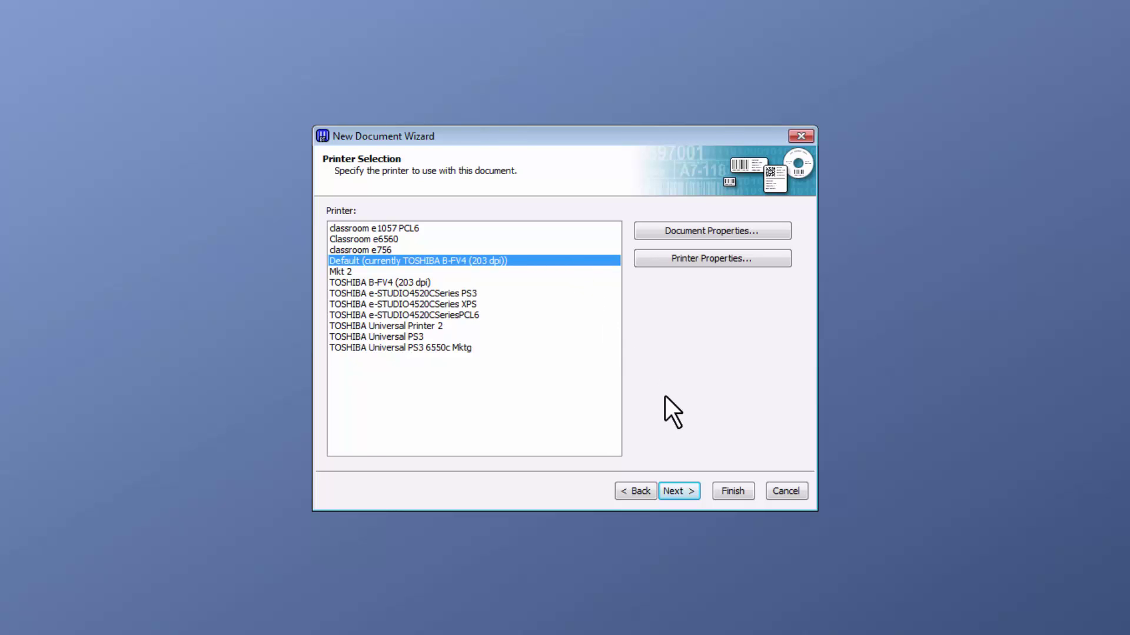
click(680, 491)
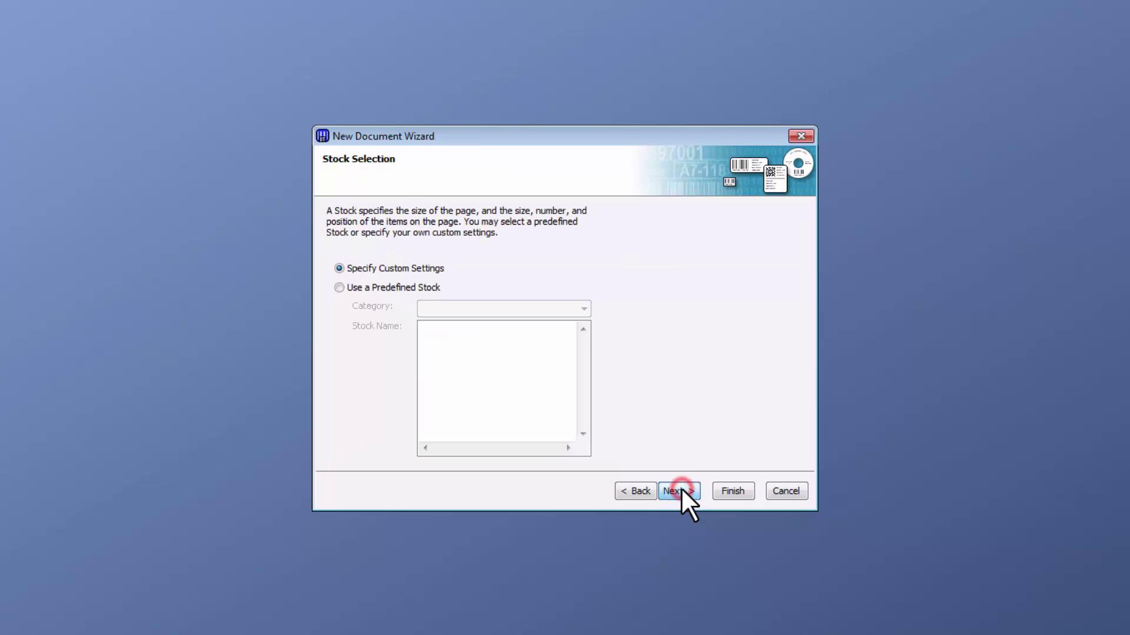
click(402, 293)
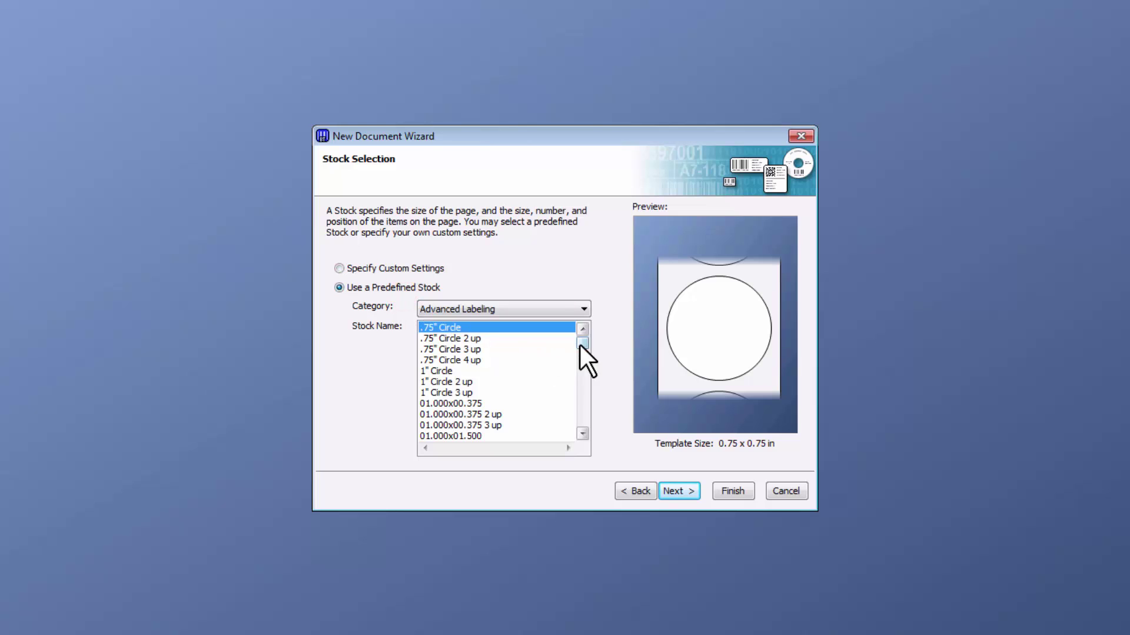
drag(580, 345, 580, 416)
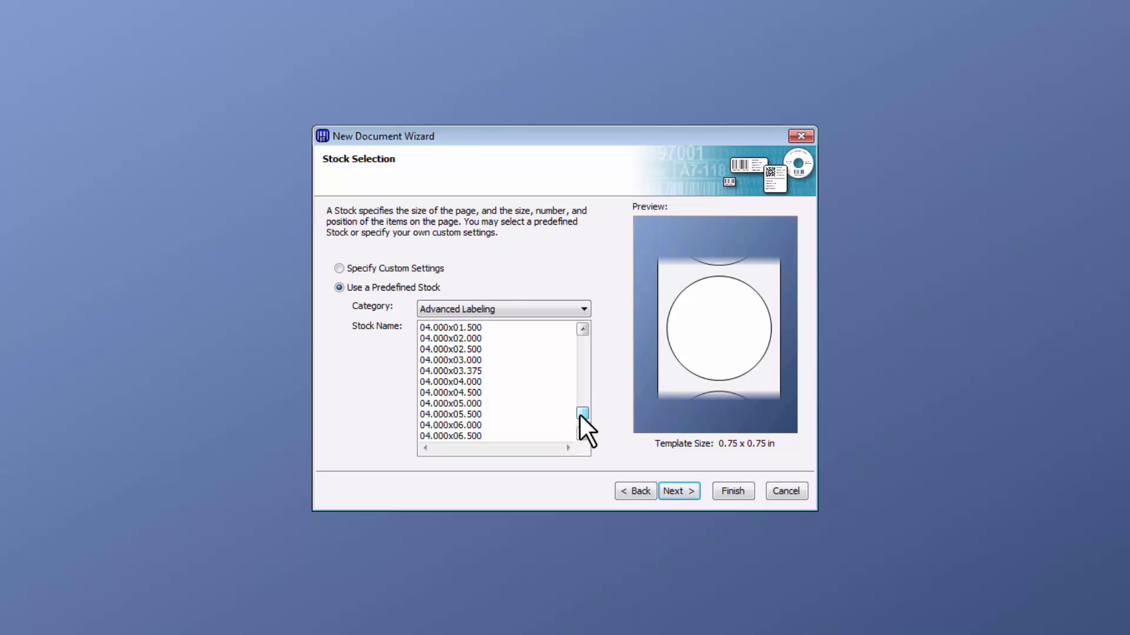
click(468, 425)
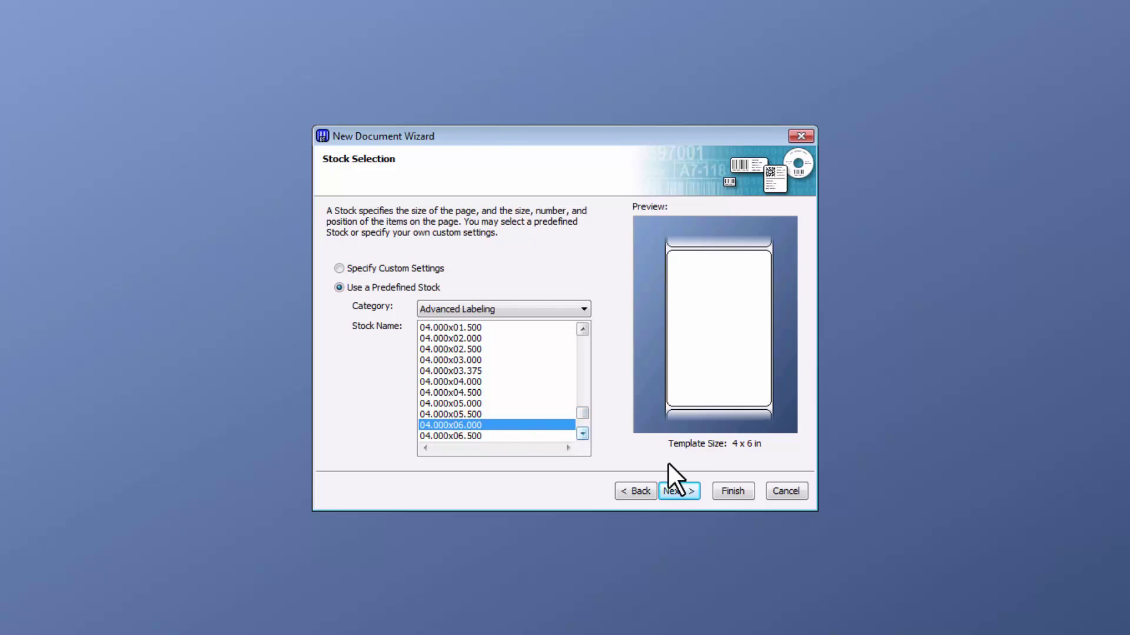
click(686, 490)
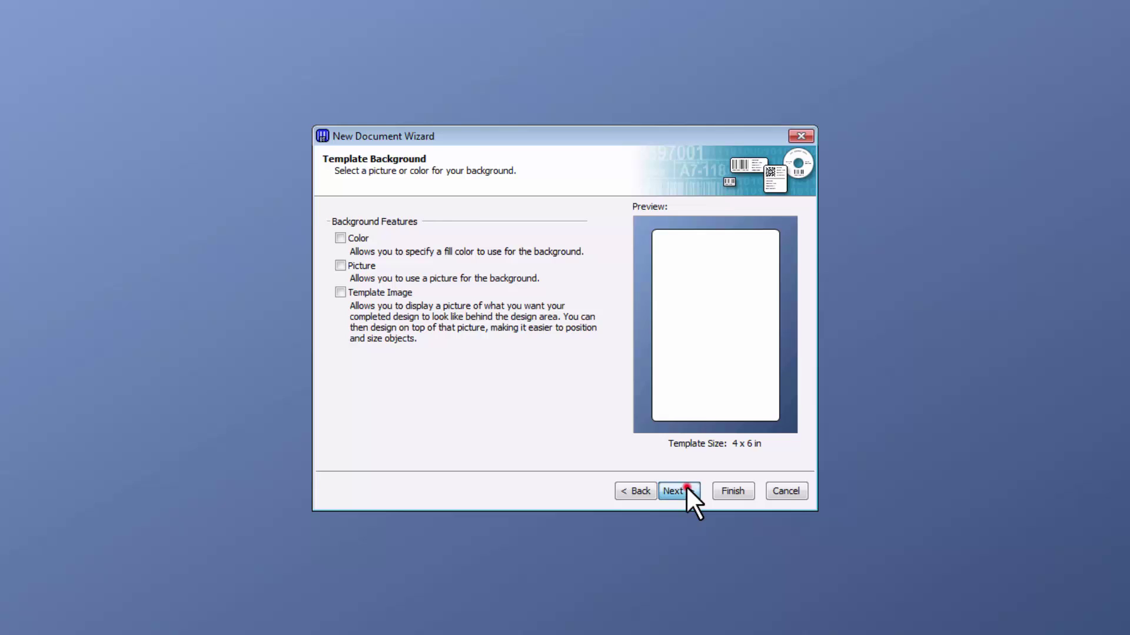
click(687, 488)
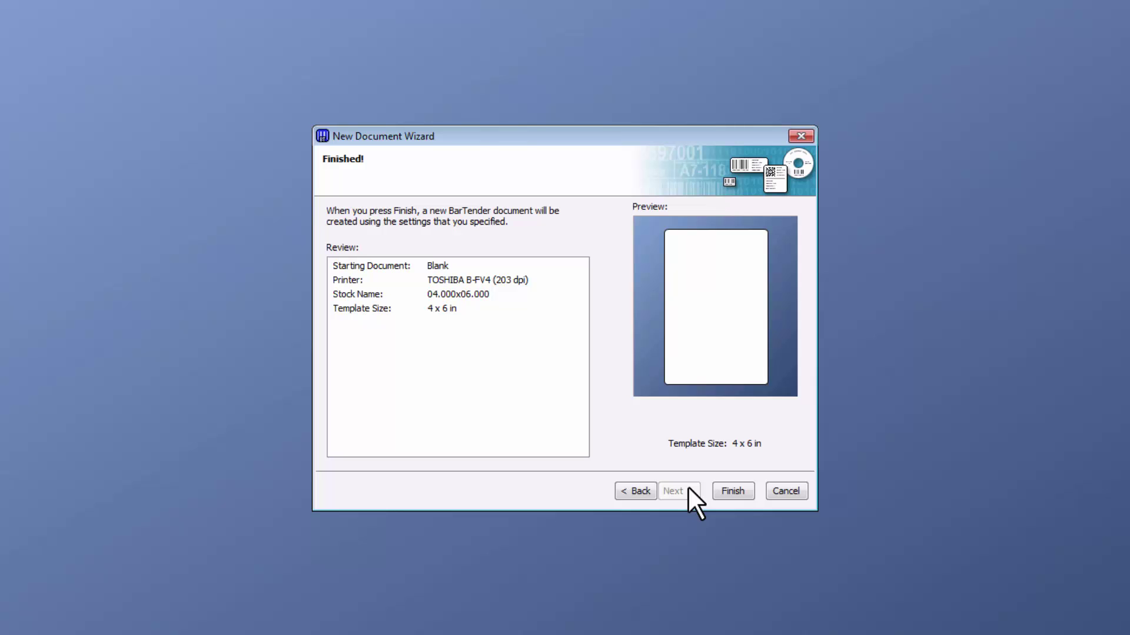
click(733, 490)
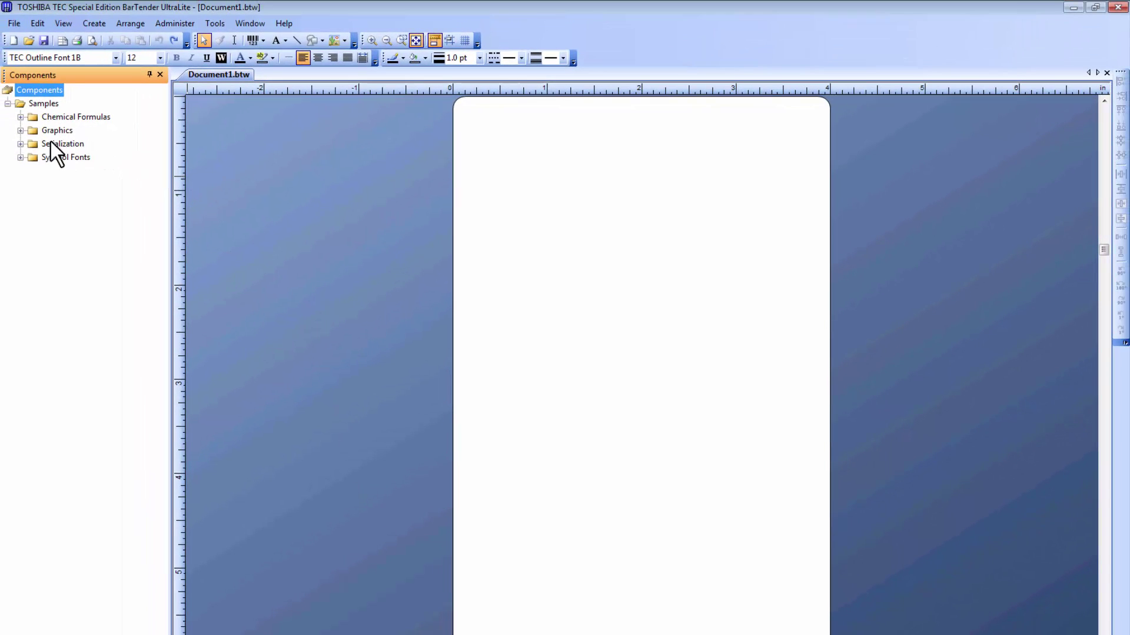
- Stack the BarTender logo, a serialized Code 128 barcode reading 0001, and a Recycle symbol down the label centre
click(21, 144)
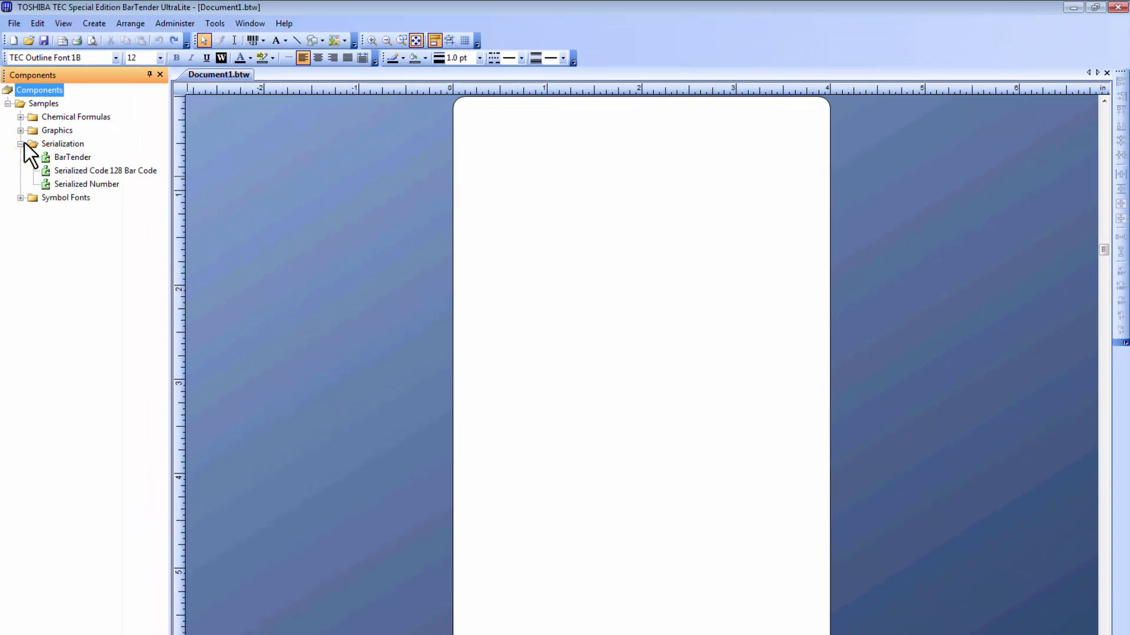
drag(54, 155, 640, 187)
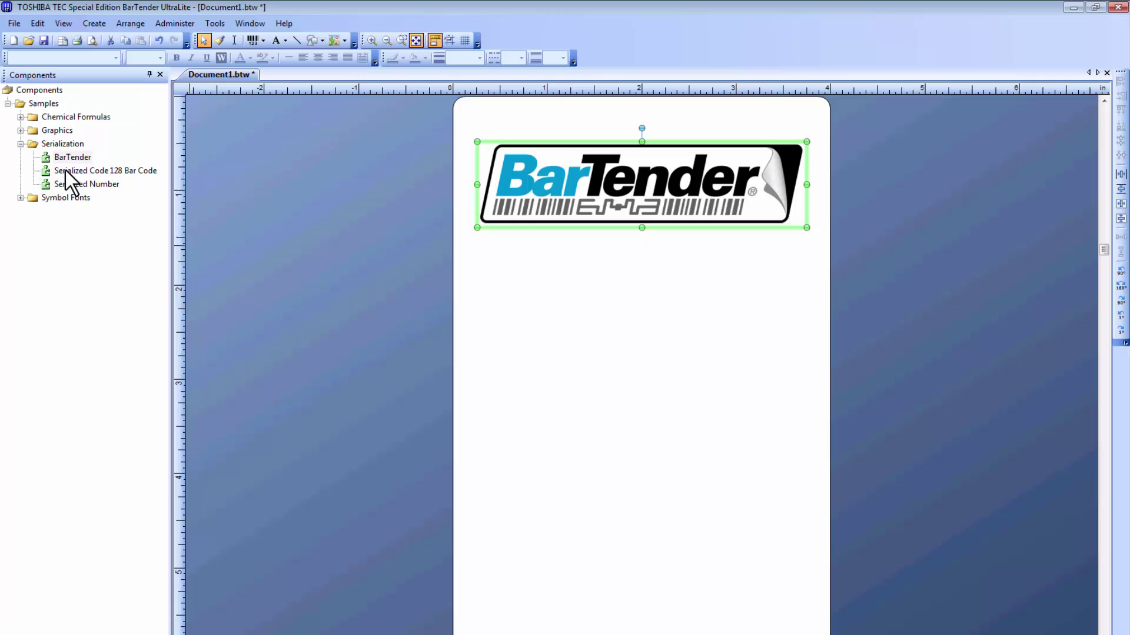
drag(66, 171, 641, 293)
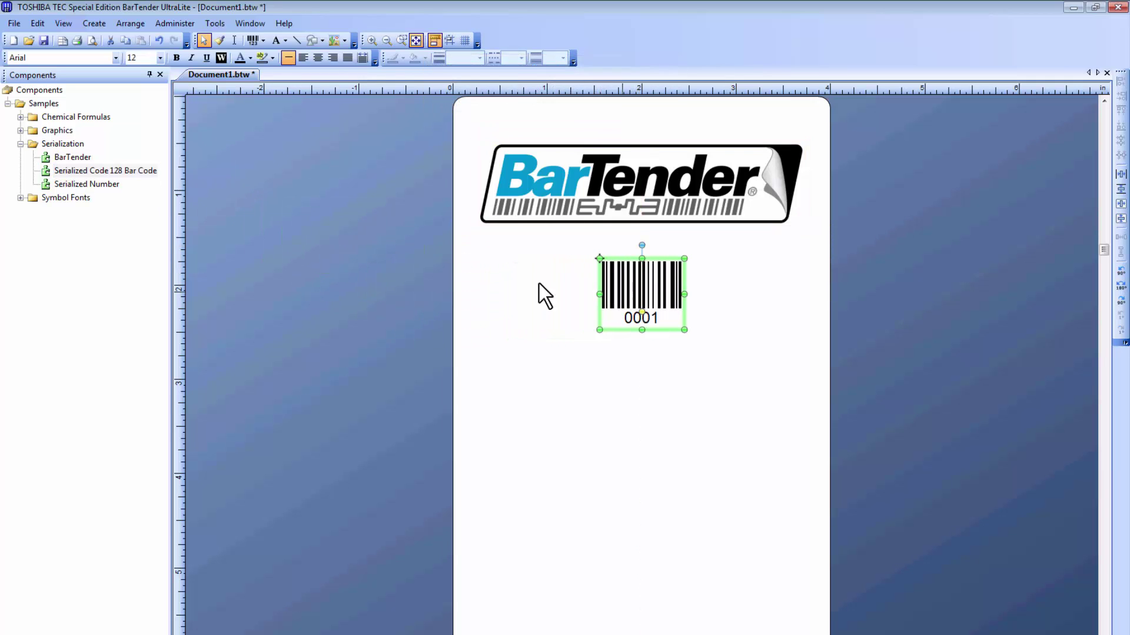
click(20, 198)
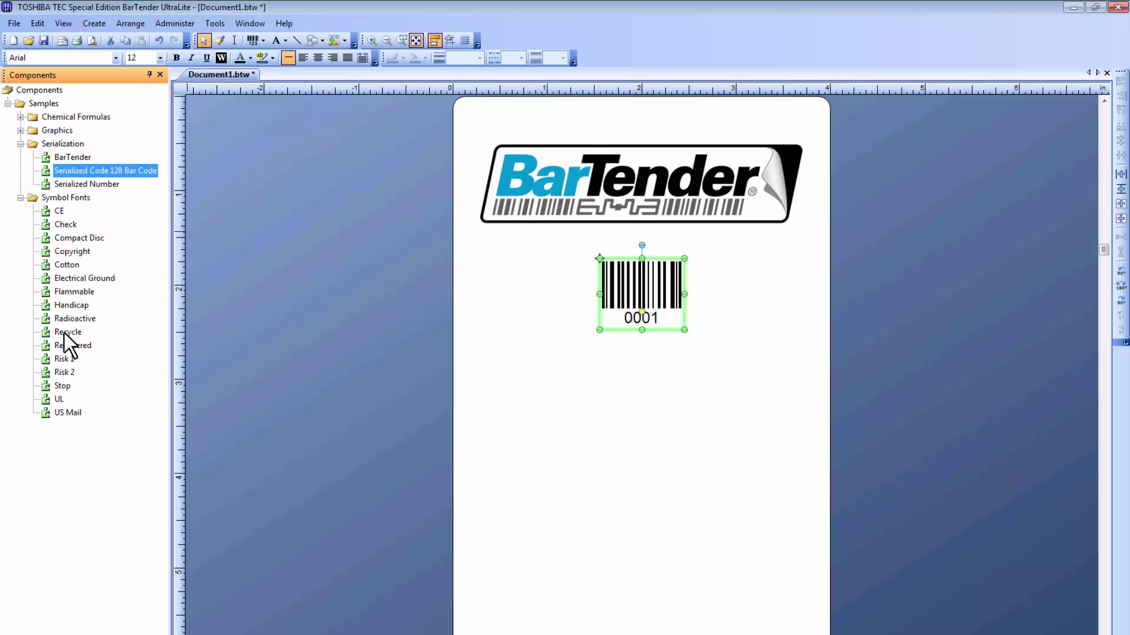
drag(65, 333, 641, 389)
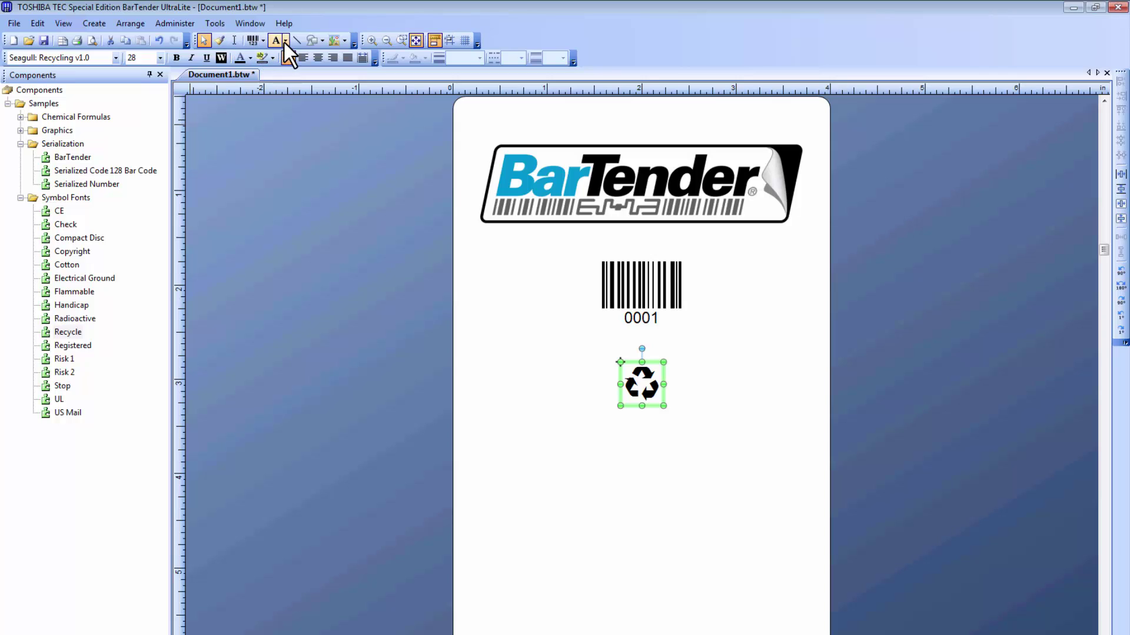
- Add a single-line text object reading 'Sample Text' centred below the recycle symbol, then deselect it
key(Escape)
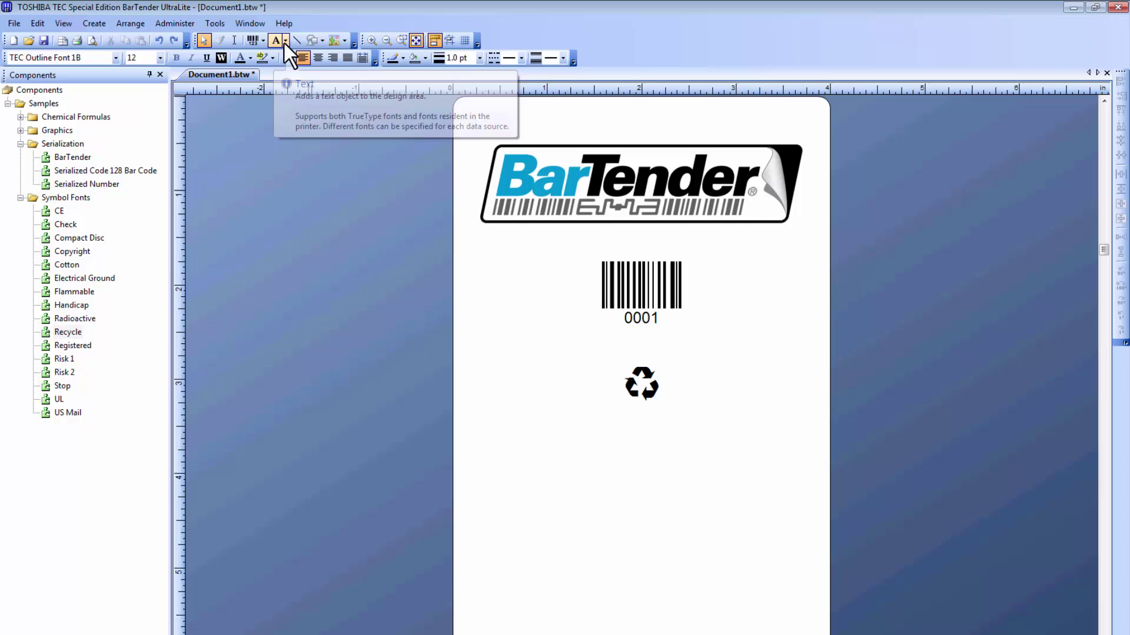
click(285, 42)
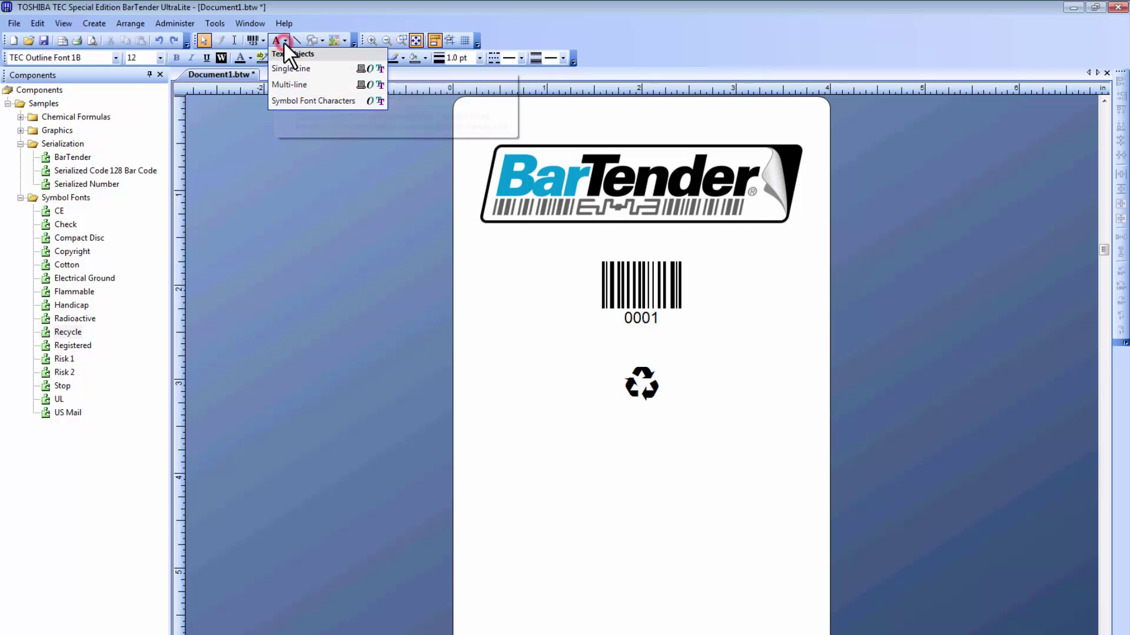
click(282, 68)
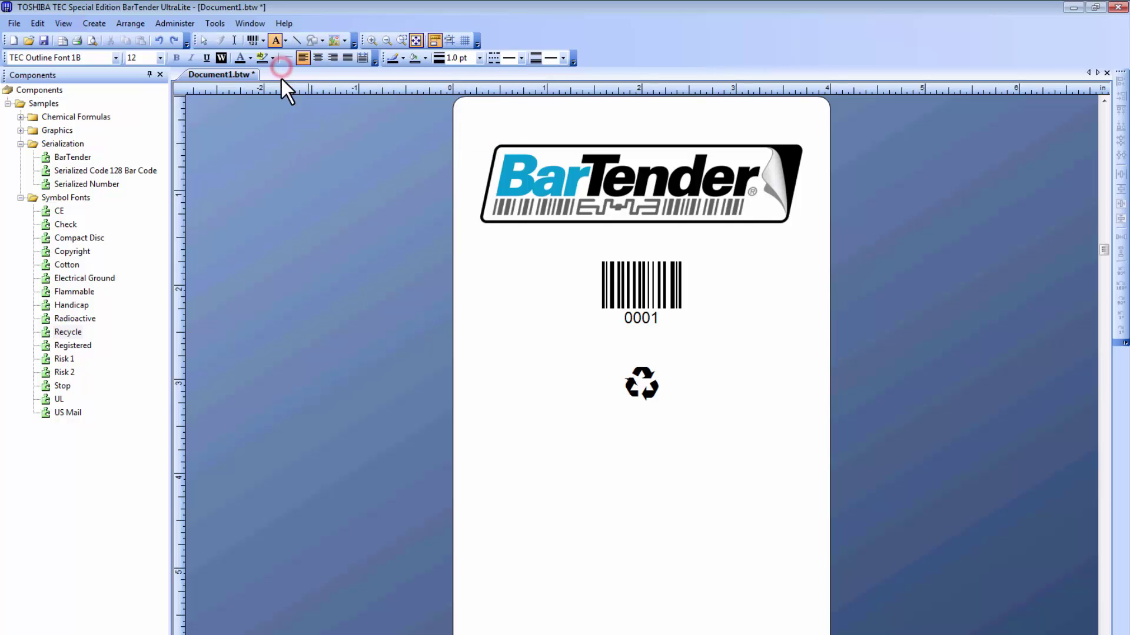
drag(562, 469, 641, 482)
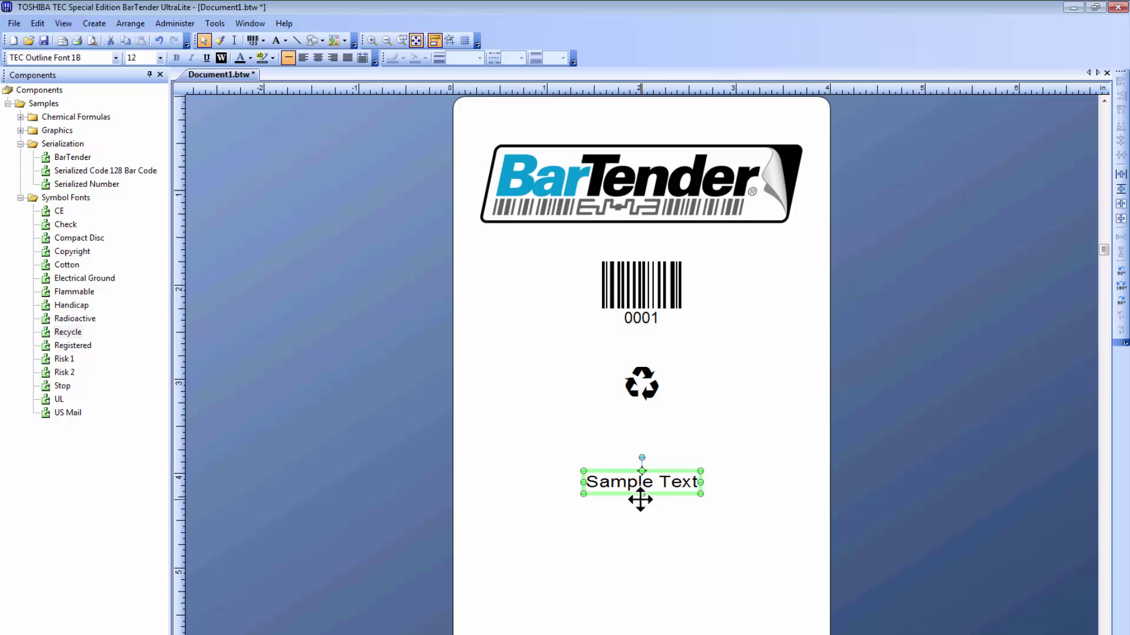
click(397, 521)
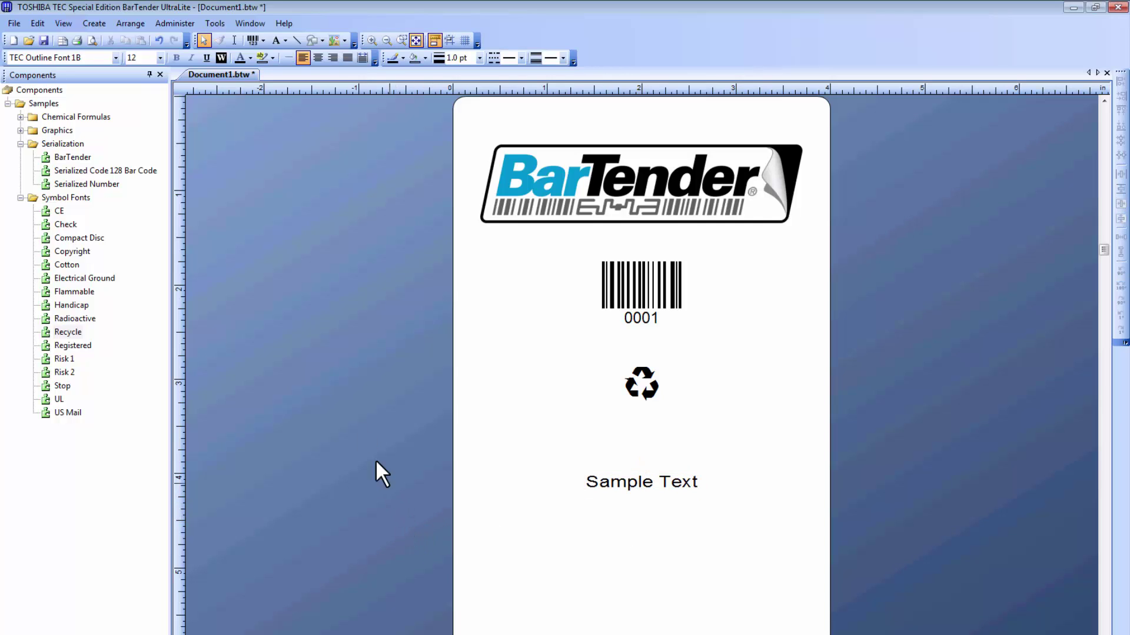
- Look over the File menu without choosing anything, then bring up the print settings for the label
click(14, 23)
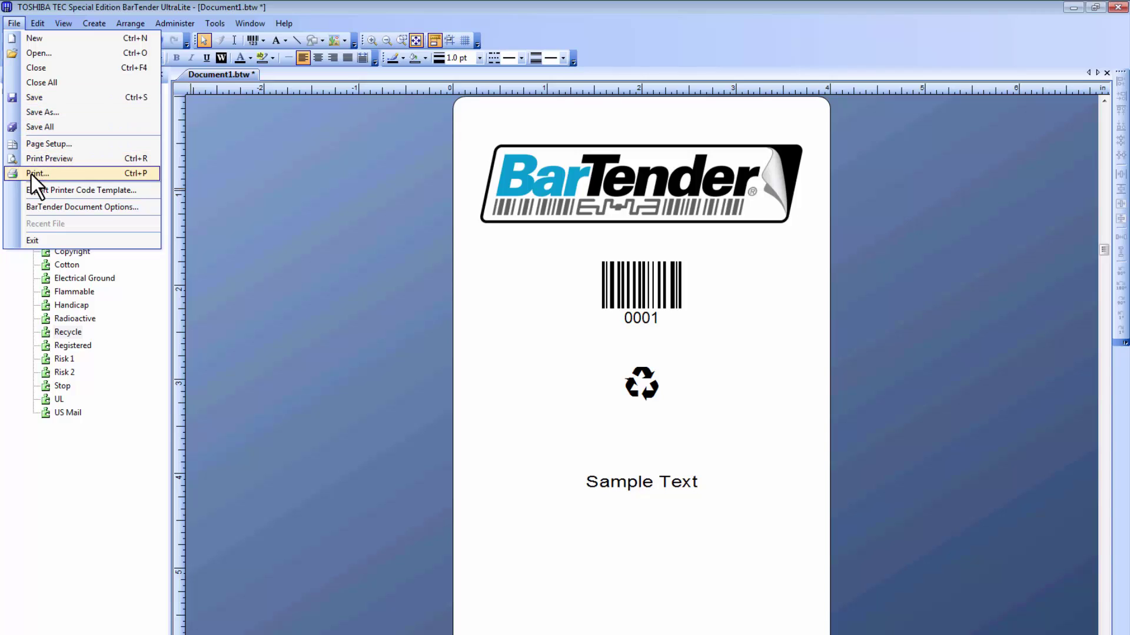
click(203, 167)
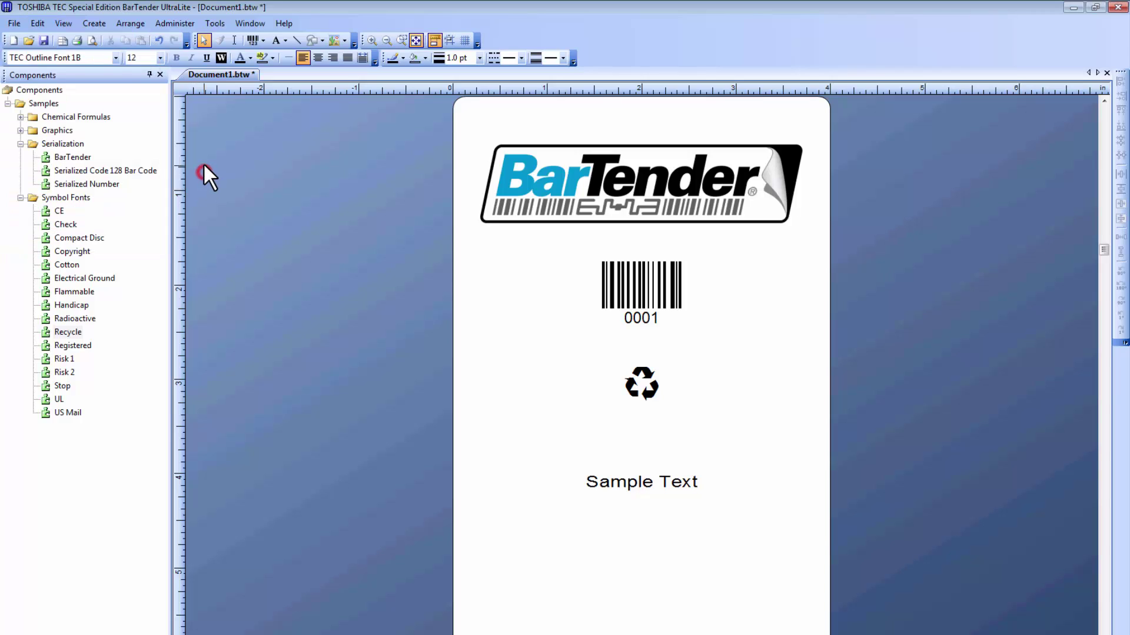
click(76, 41)
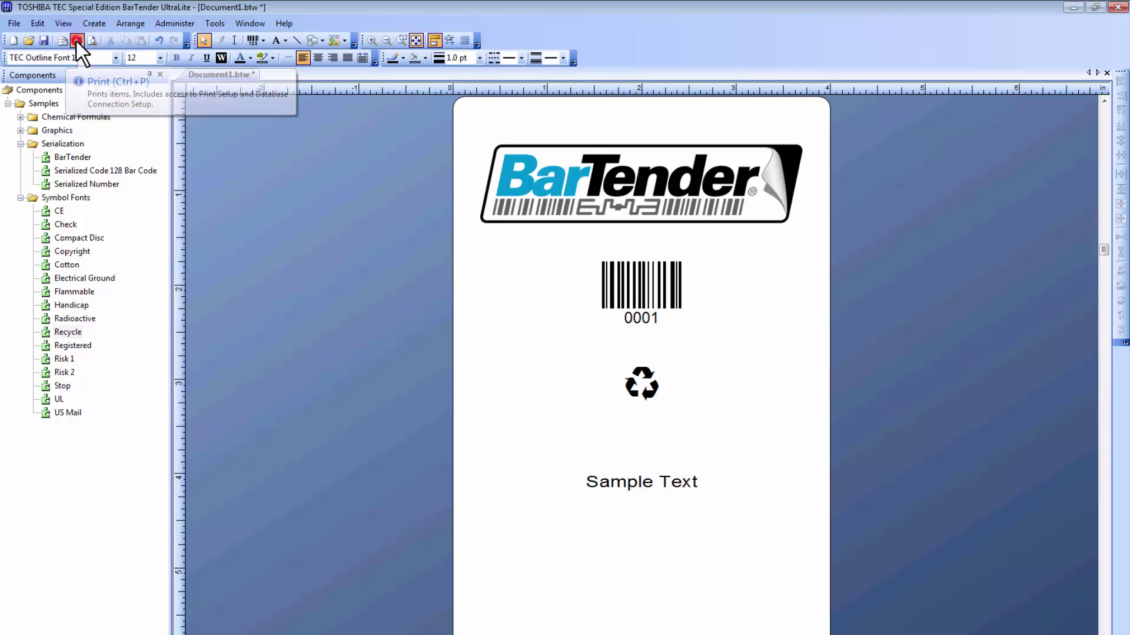